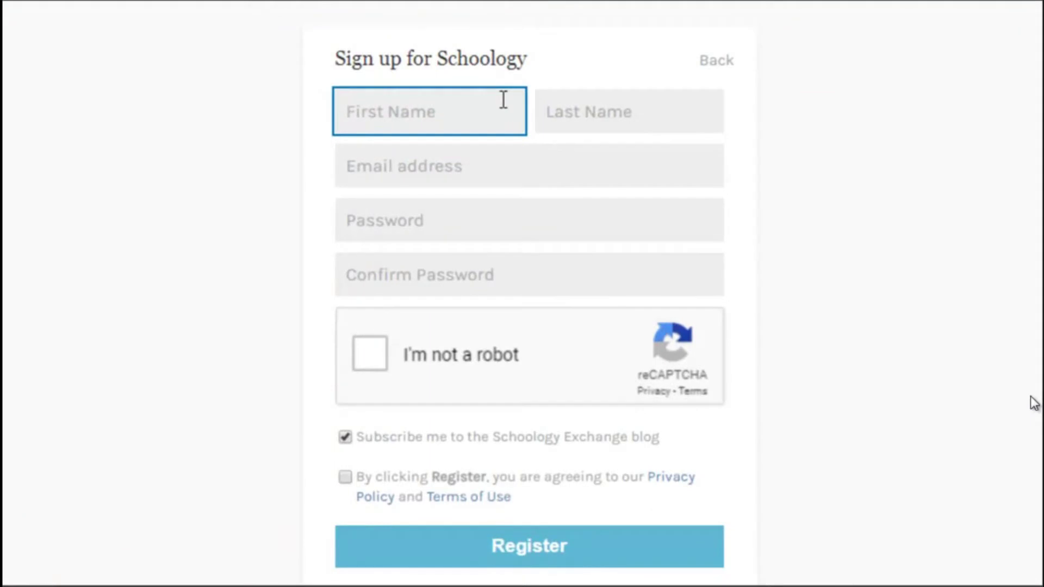
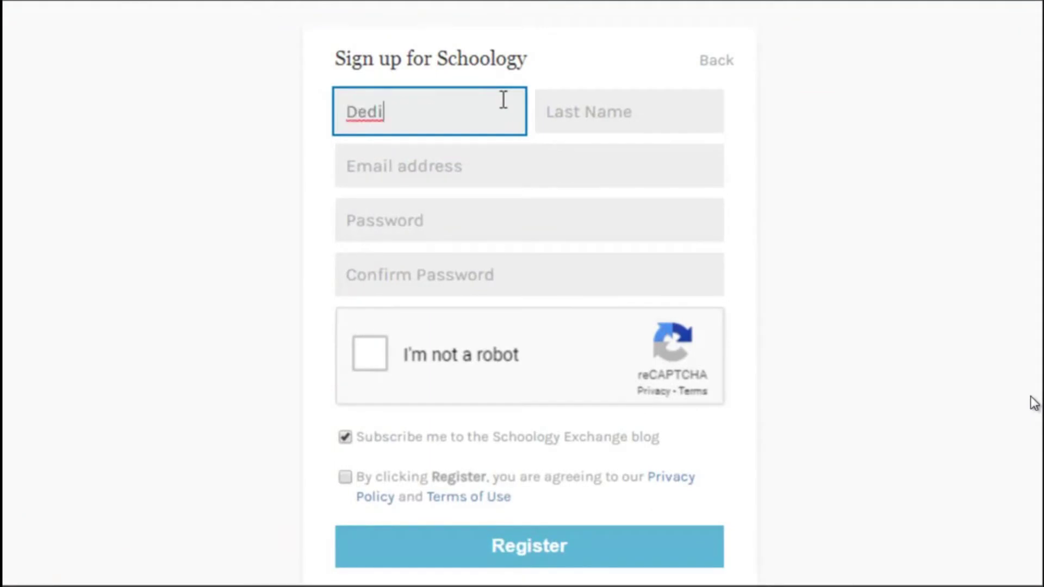
Enter the teacher's first name, last name and e-mail address in the sign-up form
key("Tab")
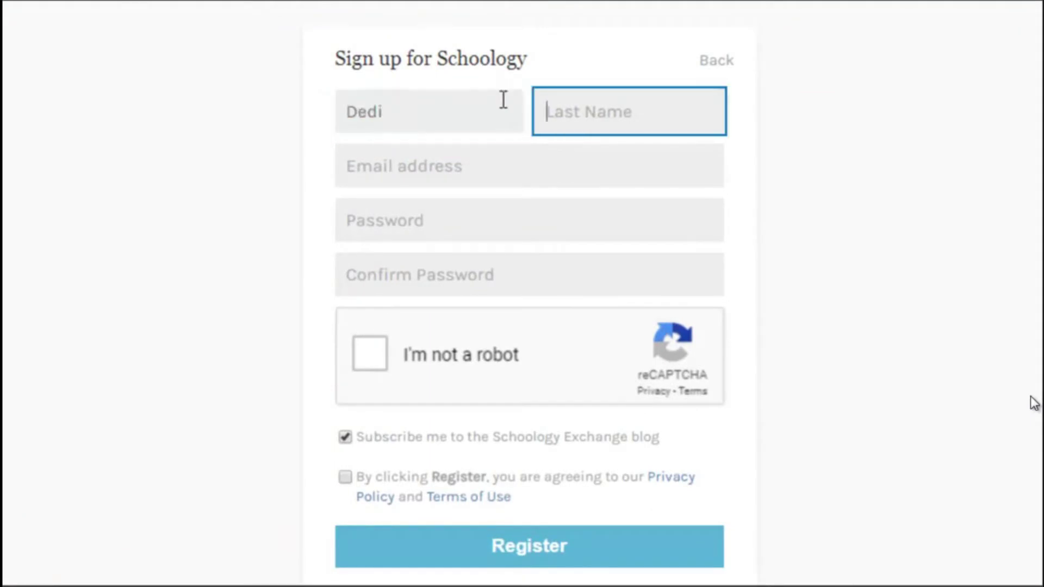
left_click(503, 157)
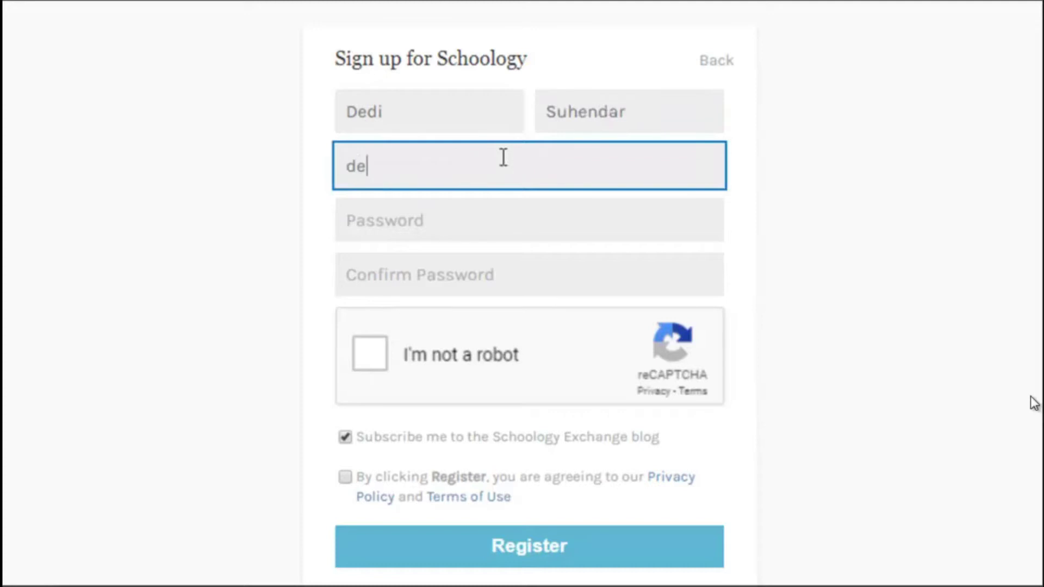
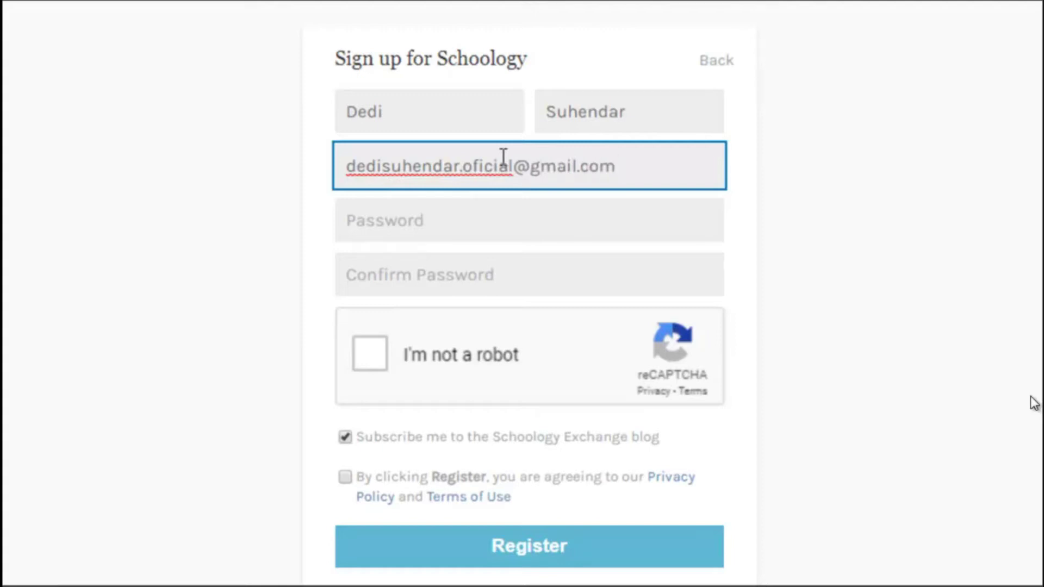
Enter and confirm the account password, pass the reCAPTCHA and submit the registration
left_click(482, 229)
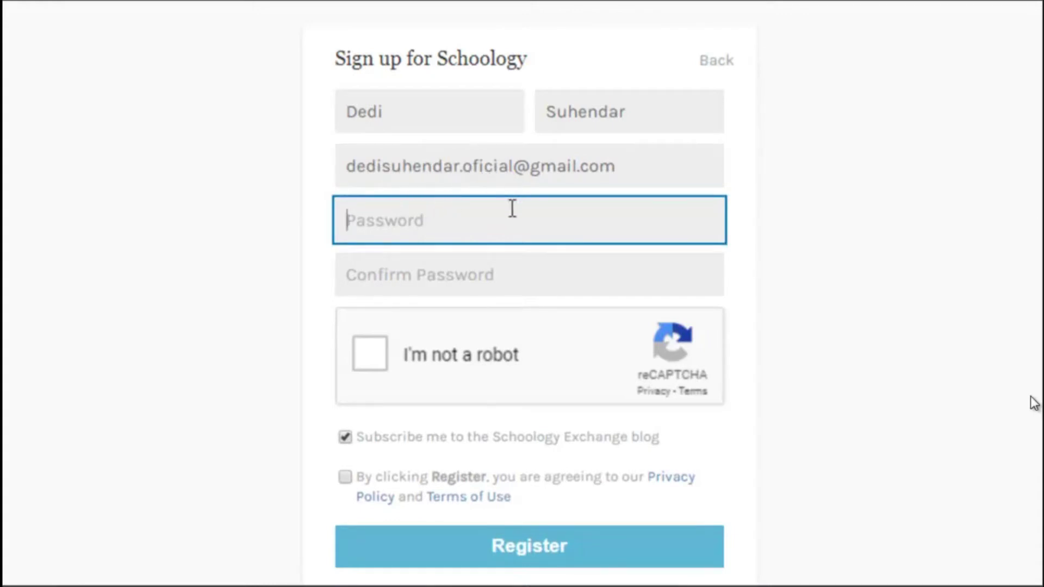
type("•••••••••••••")
left_click(475, 266)
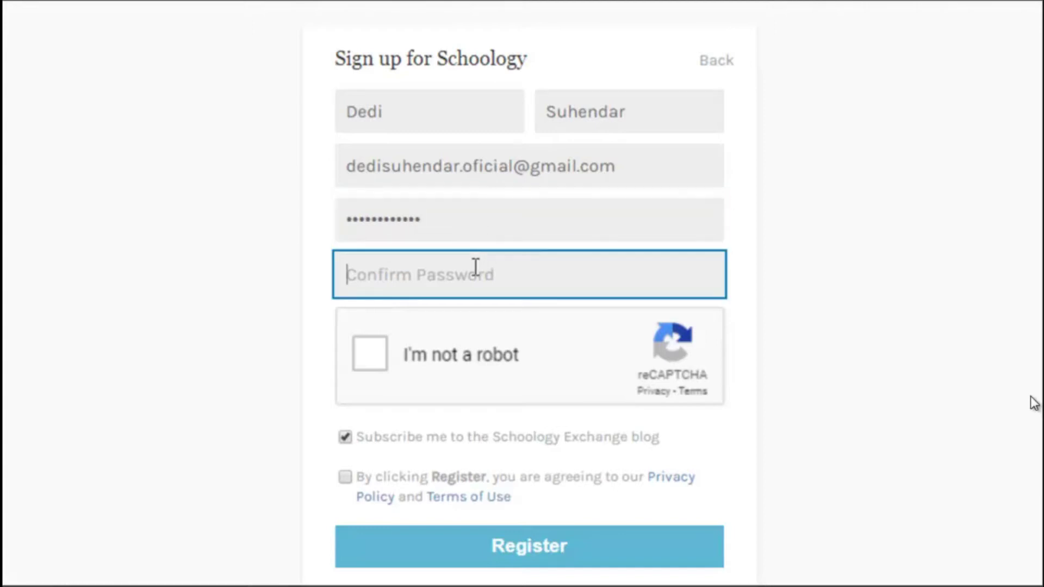
type("•••••••••••••")
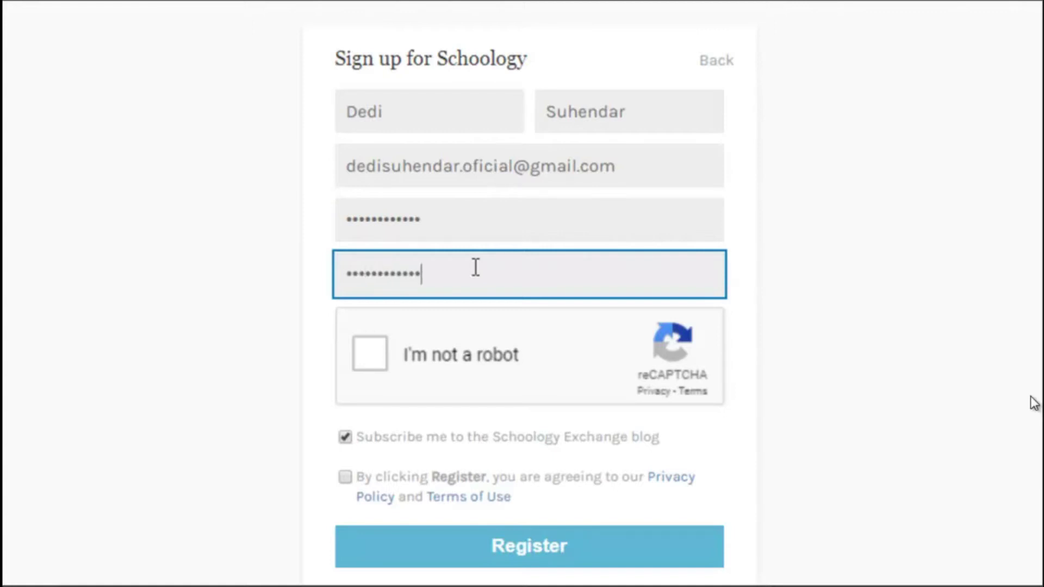
scroll(475, 266, "down", 2)
left_click(374, 247)
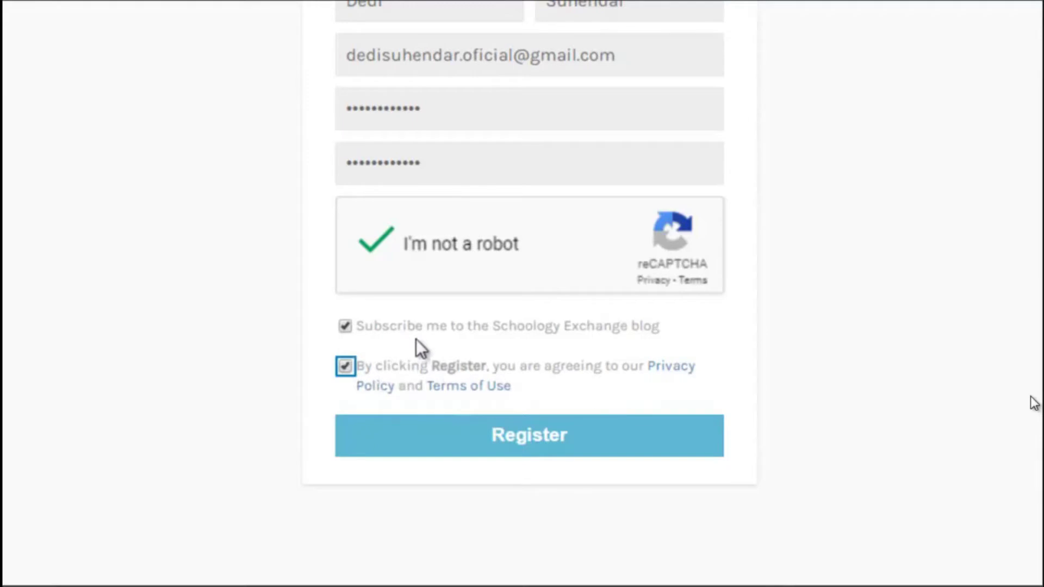
left_click(478, 440)
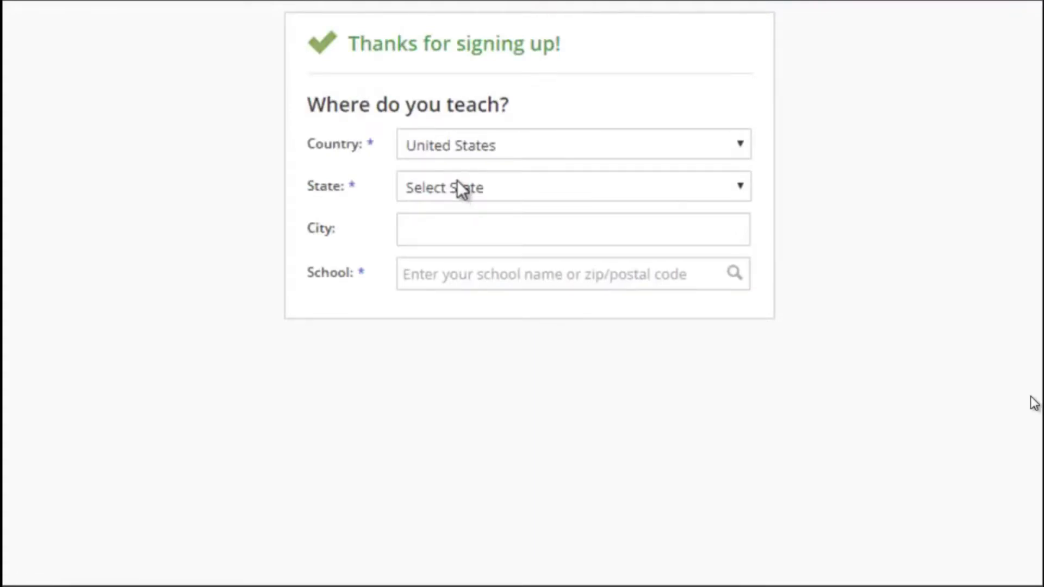
Set the teaching location to Indonesia with the city Jakarta
left_click(454, 145)
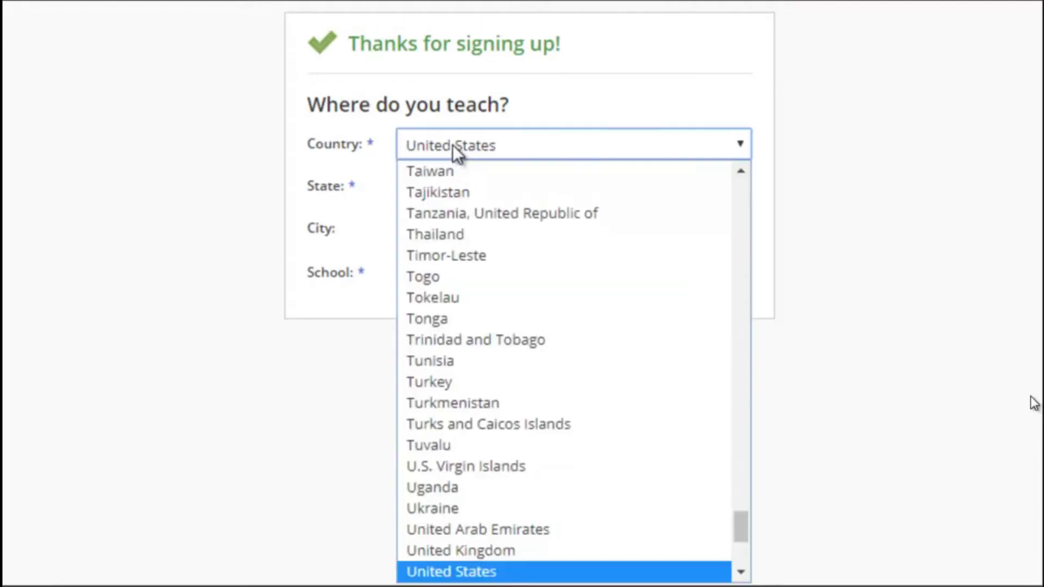
key("i")
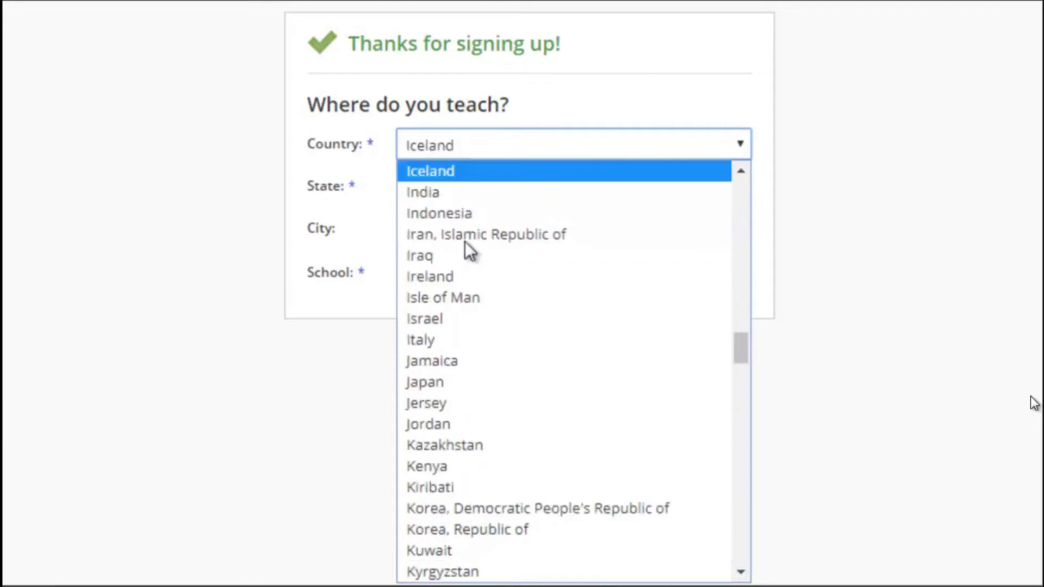
left_click(464, 206)
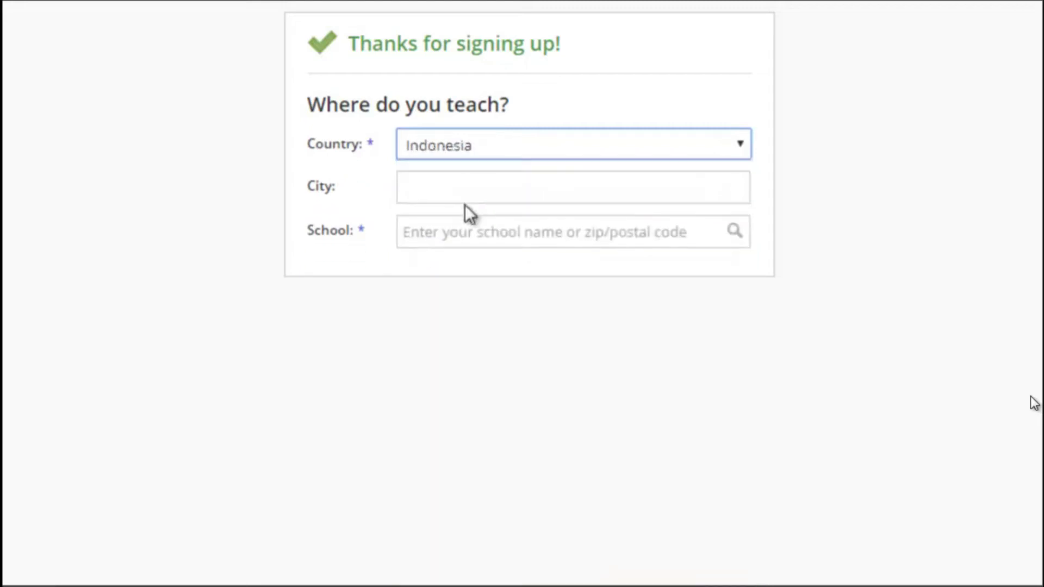
left_click(467, 182)
type("Jakar")
type("sa")
key("BackSpace")
key("BackSpace")
type("ta")
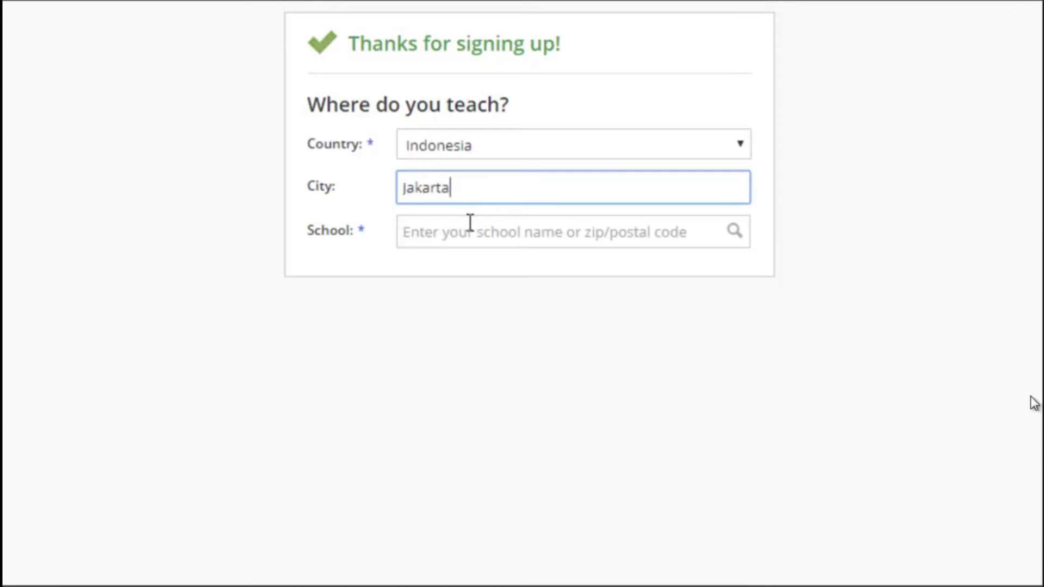
Search for the school 'SMK Negeri 63 Jakarta' and pick it from the results
left_click(472, 225)
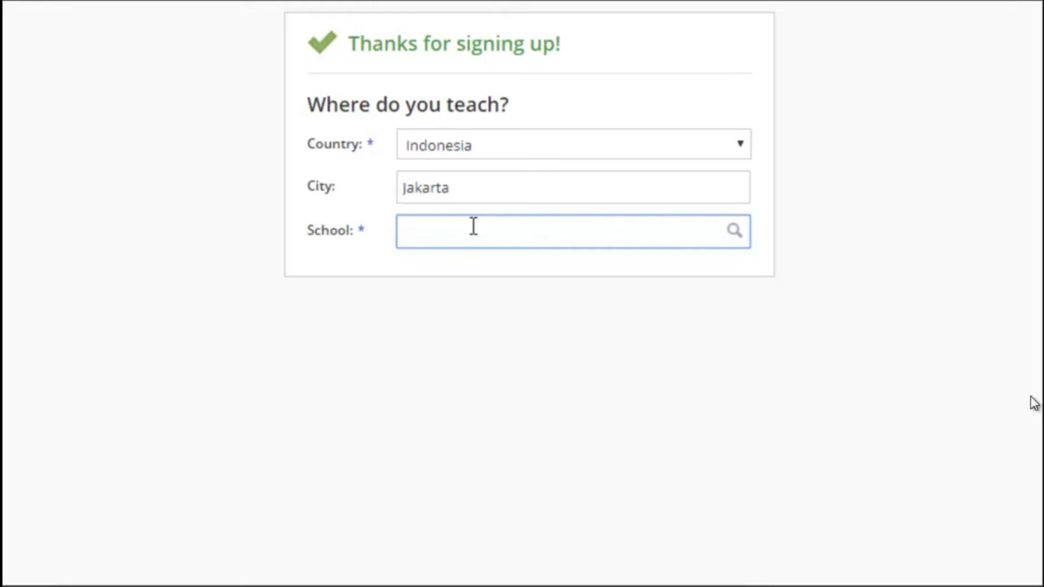
type("SMK Negeri 63 ")
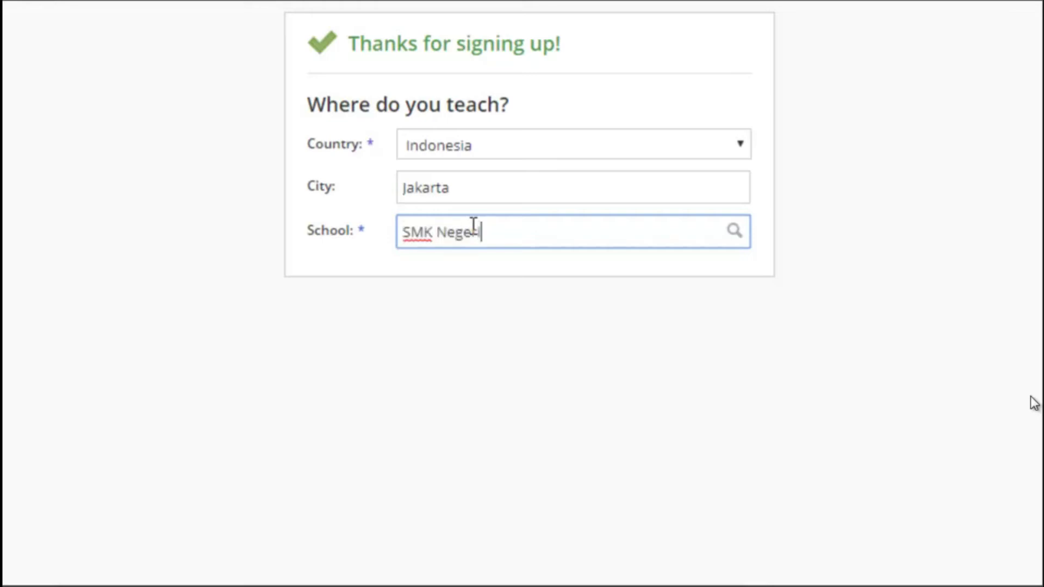
type("Jakarta")
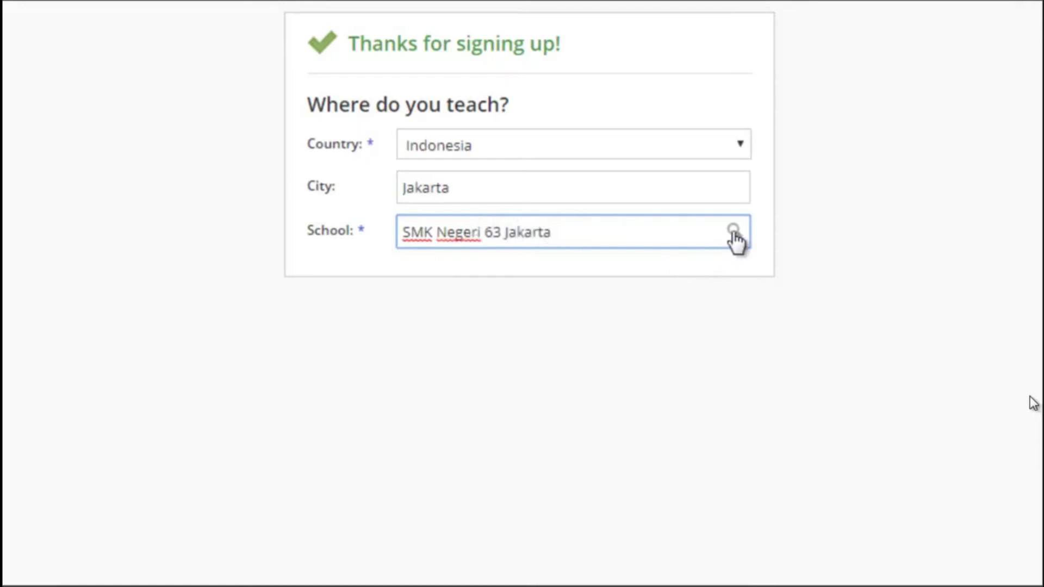
left_click(734, 232)
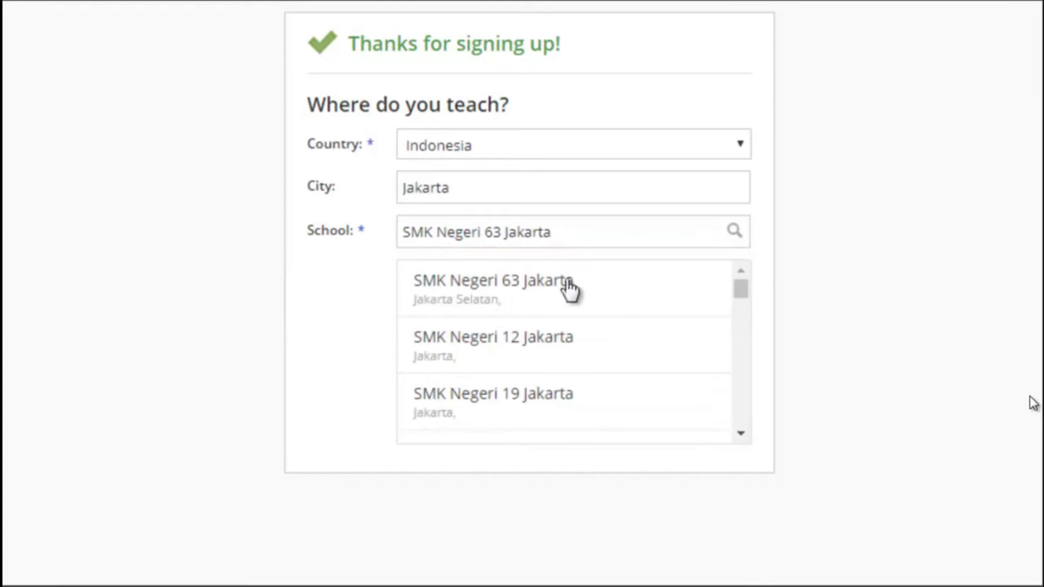
left_click(569, 289)
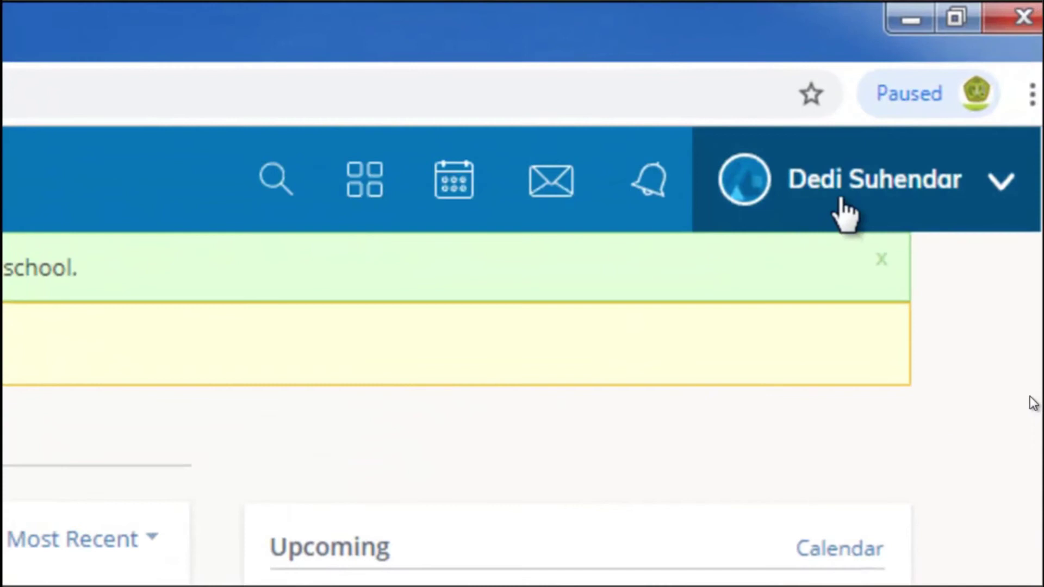
Check the account options, notifications and messages on the dashboard, then go to the calendar
left_click(844, 212)
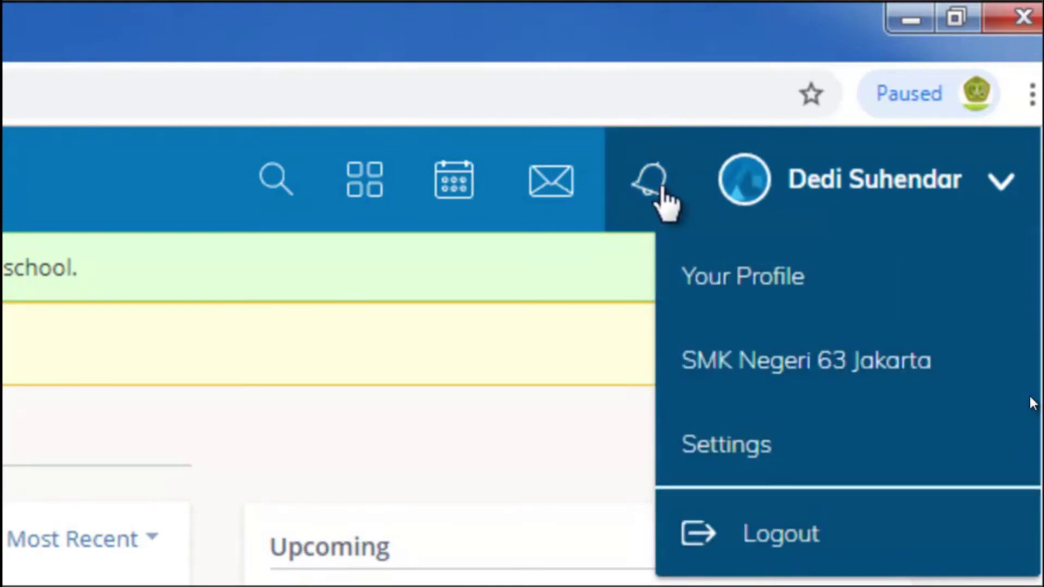
left_click(660, 187)
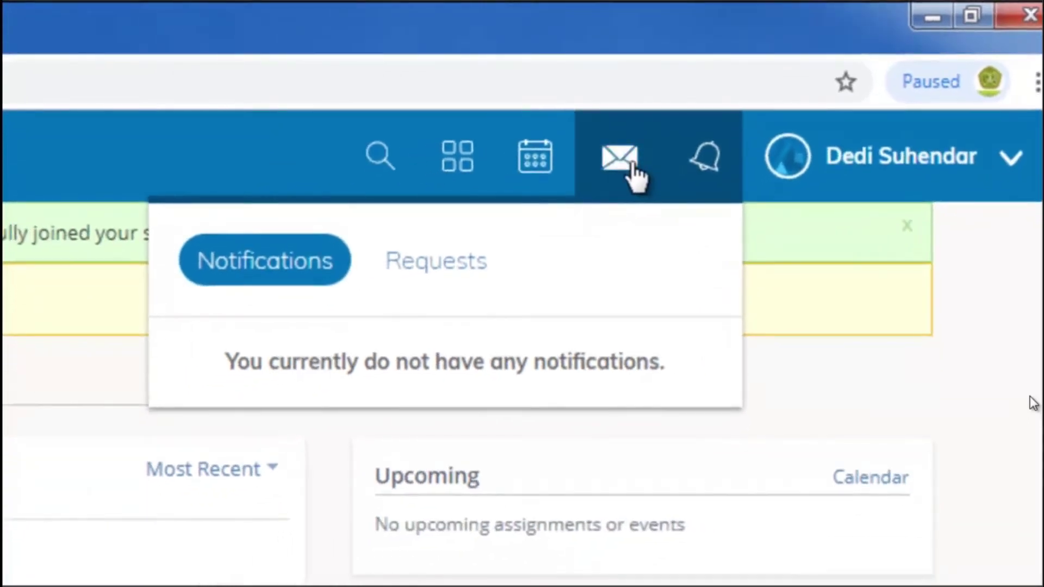
left_click(621, 174)
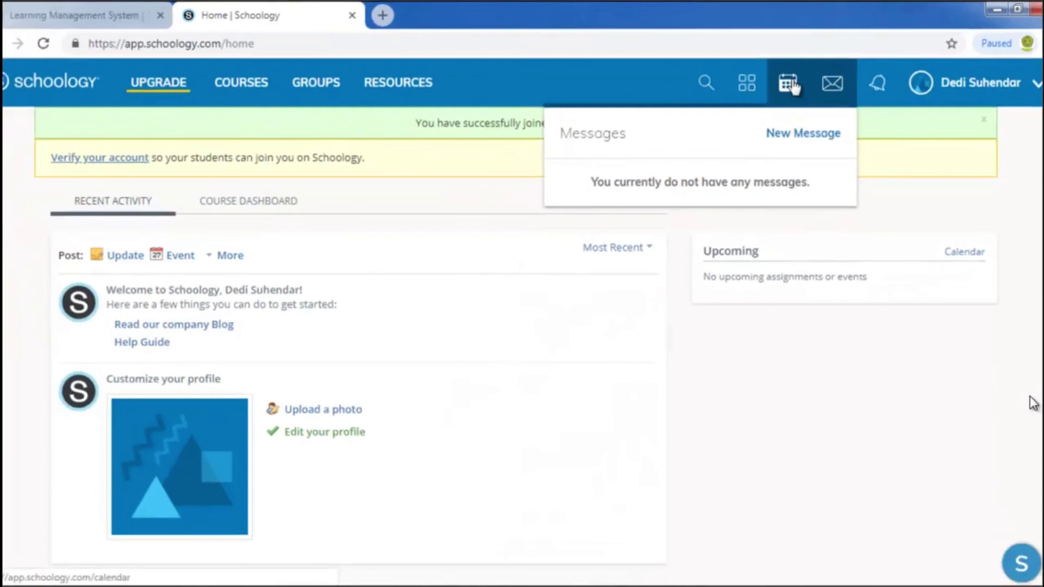
left_click(790, 84)
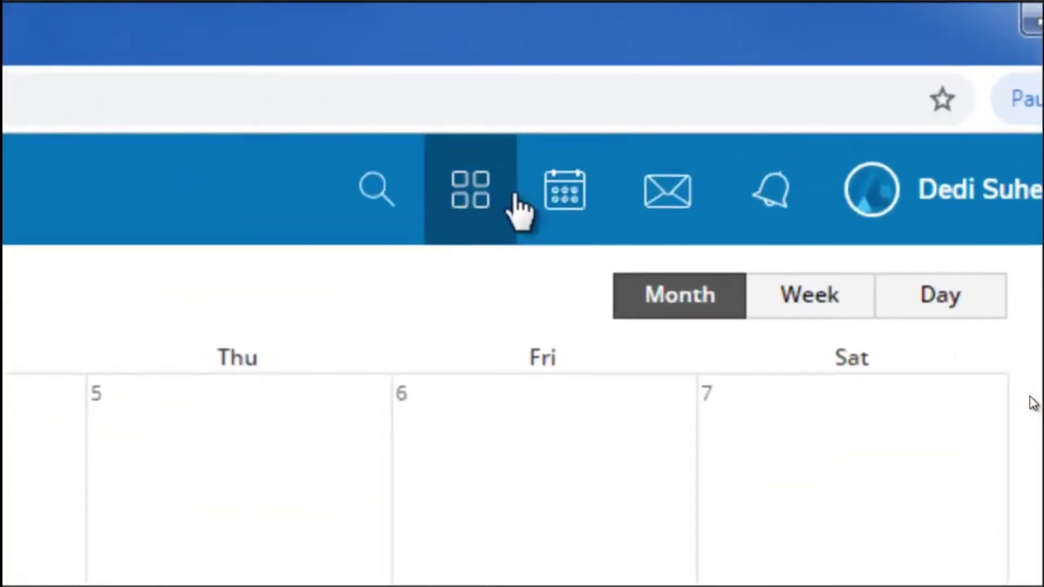
Glance at the installed apps list and the site search from the calendar, closing both
left_click(492, 198)
left_click(495, 209)
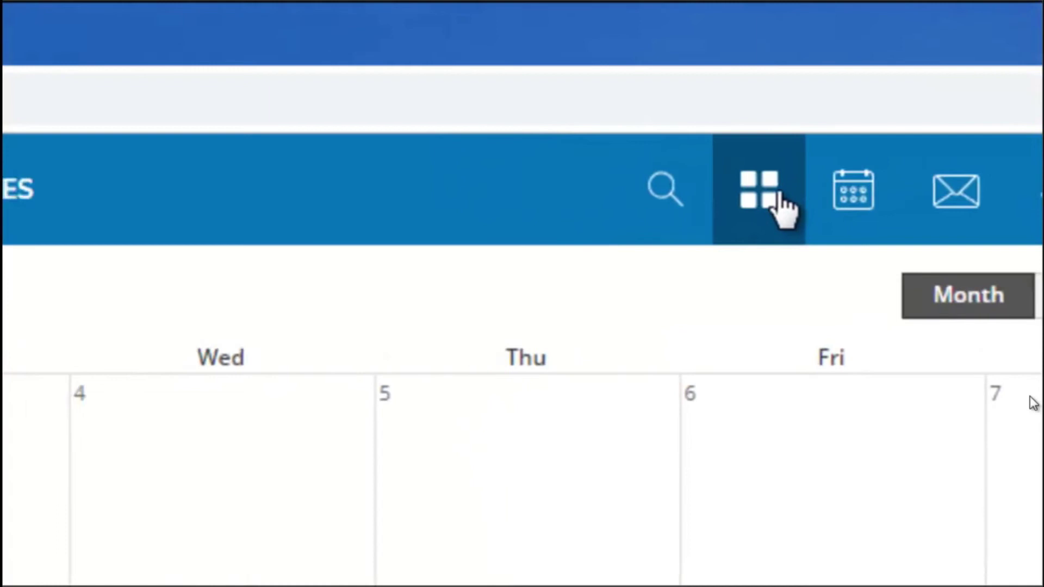
left_click(666, 189)
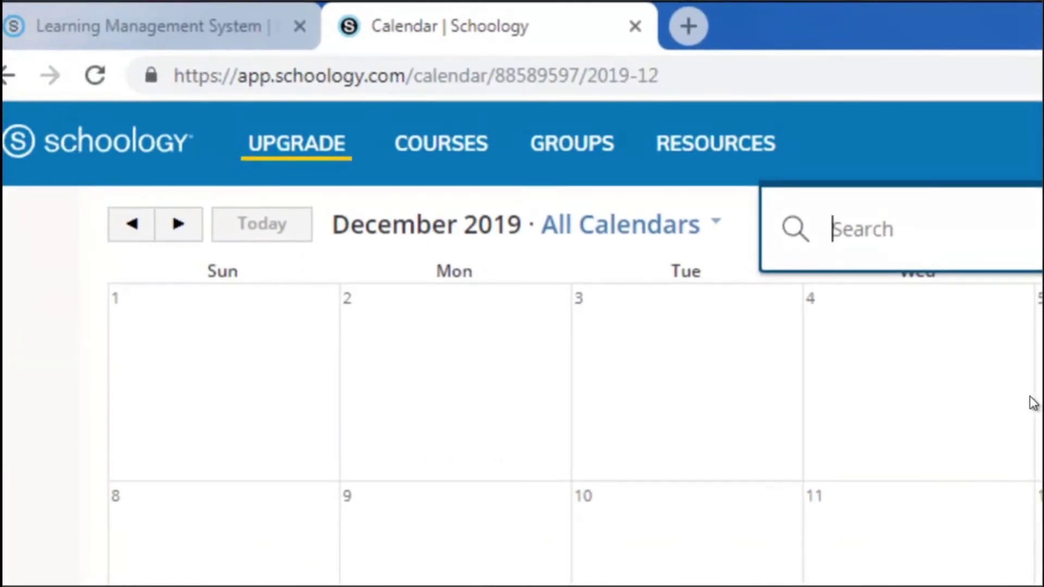
key("Escape")
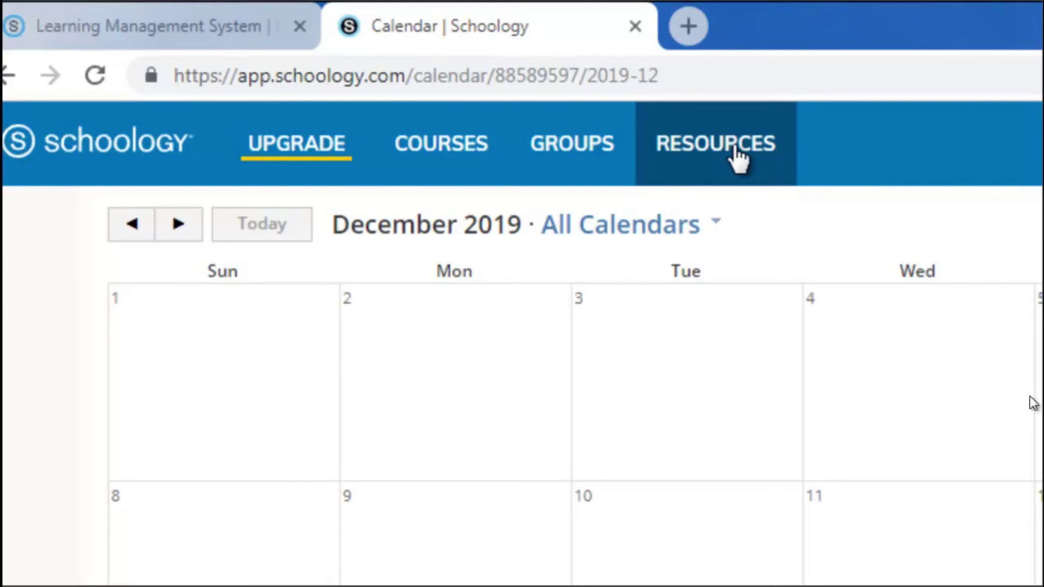
Browse personal, public and school group resources, then the resource apps section
left_click(735, 152)
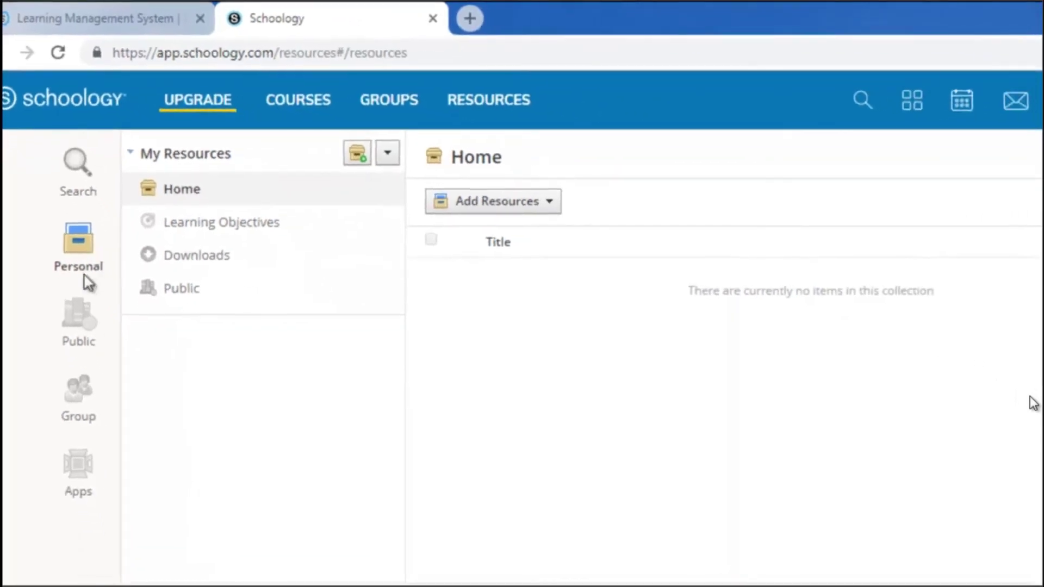
left_click(84, 320)
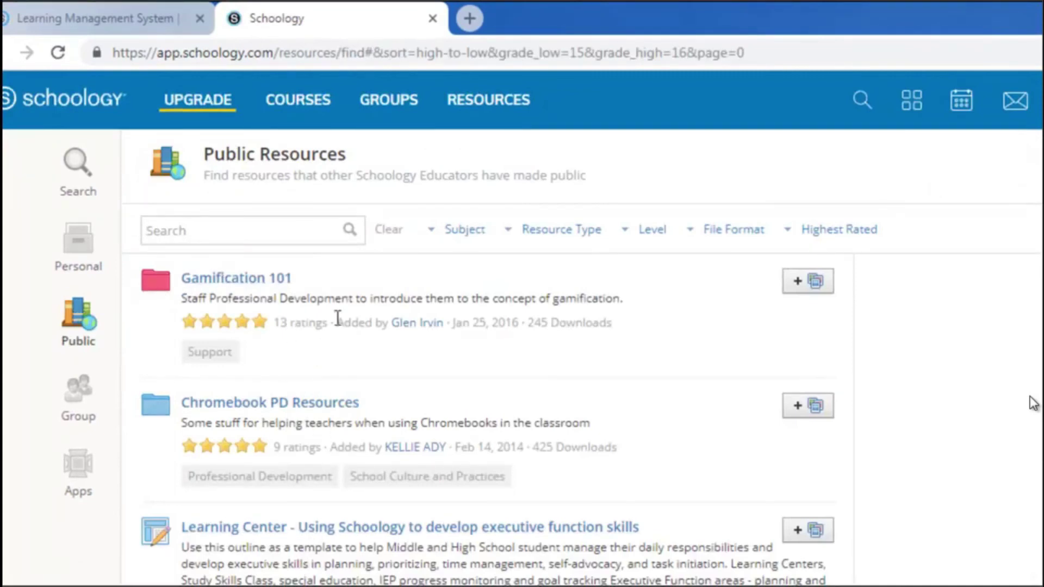
left_click(91, 396)
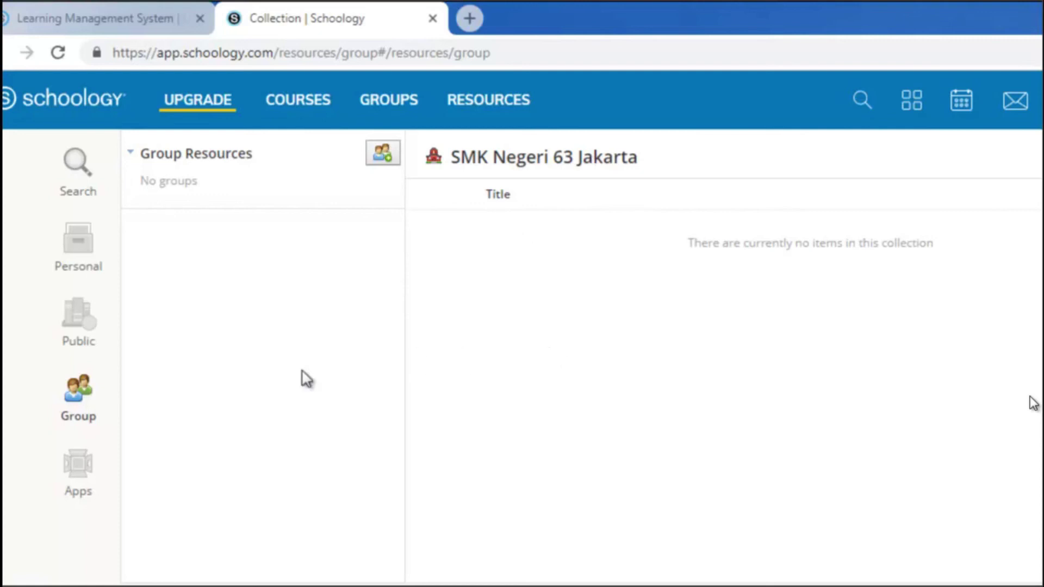
left_click(80, 465)
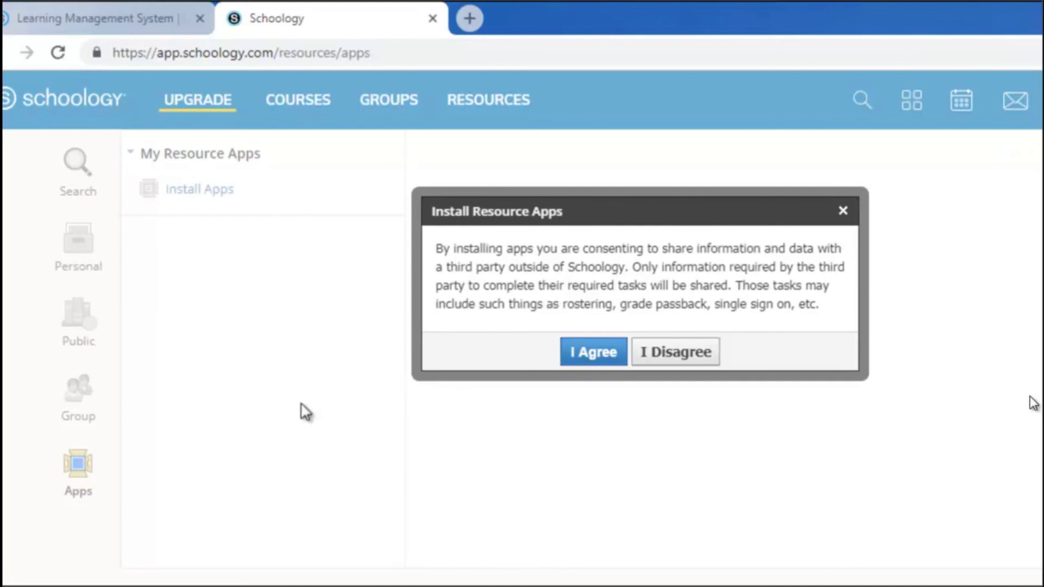
Agree to the consent, review the installable apps without installing any, then go to Groups
left_click(592, 357)
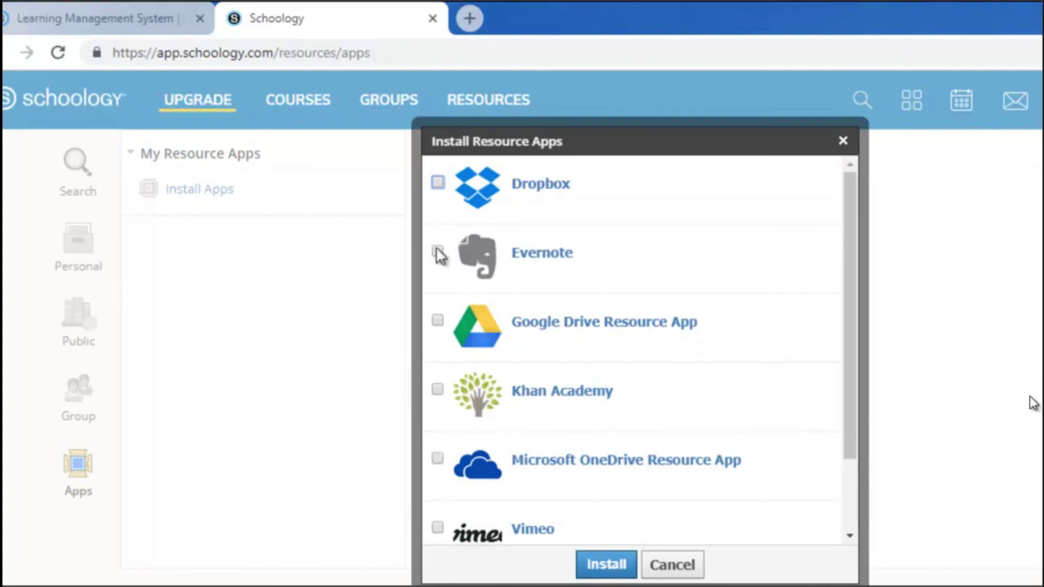
left_click(672, 565)
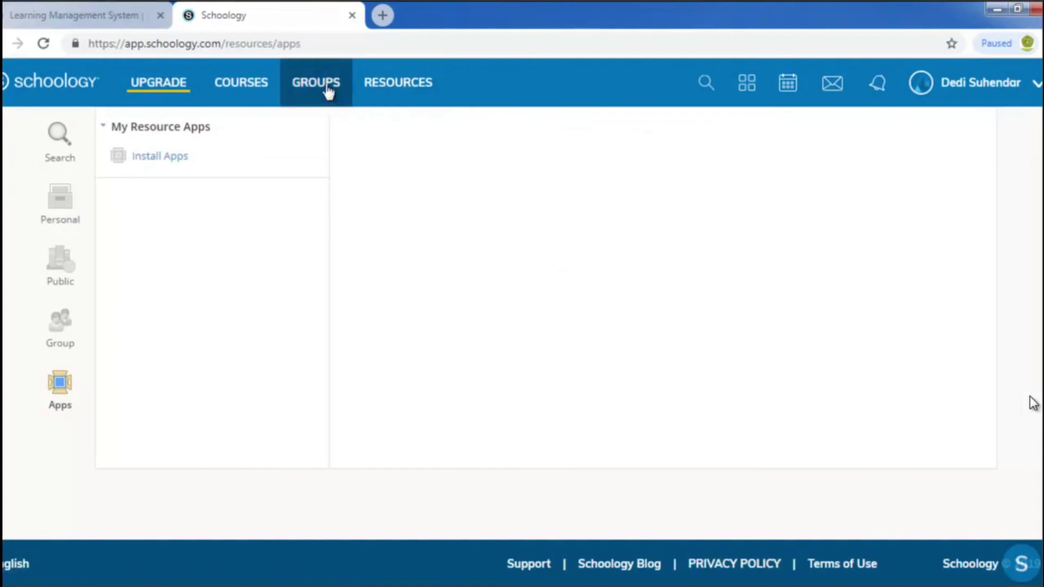
left_click(329, 91)
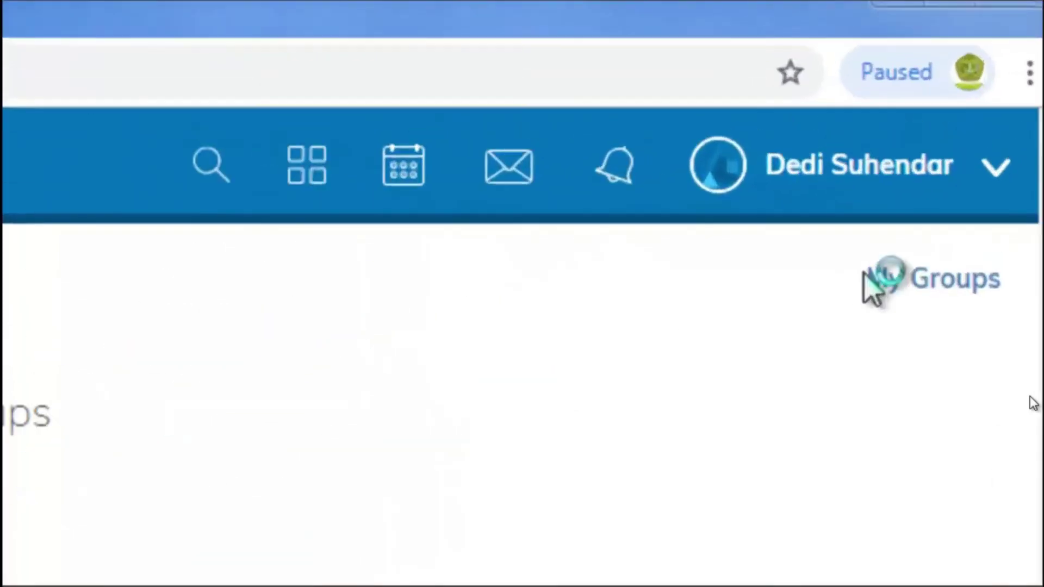
Open My Groups and the Courses overview, then show the Schoology Basic upgrade panel
left_click(862, 309)
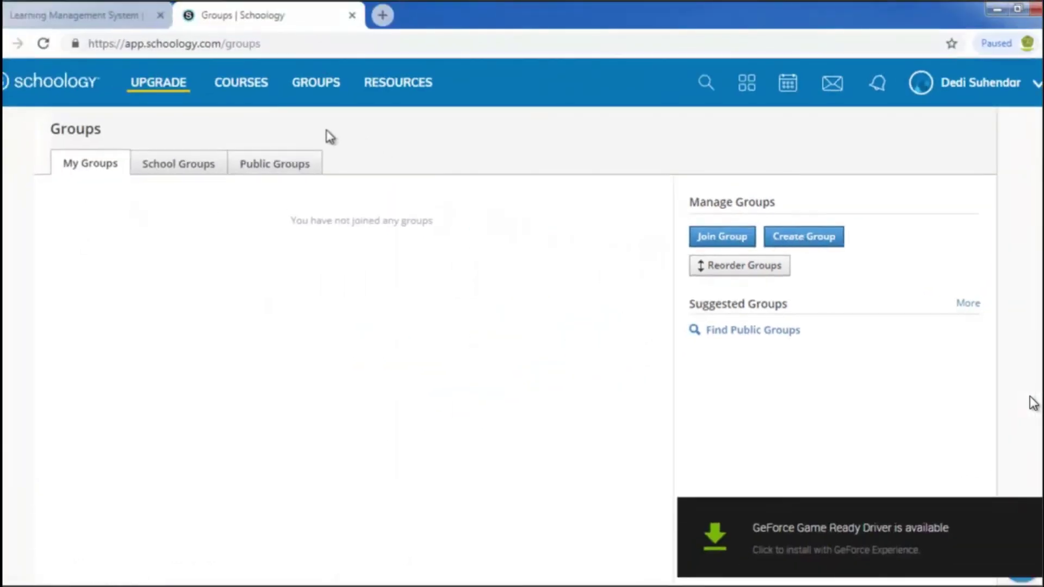
left_click(254, 92)
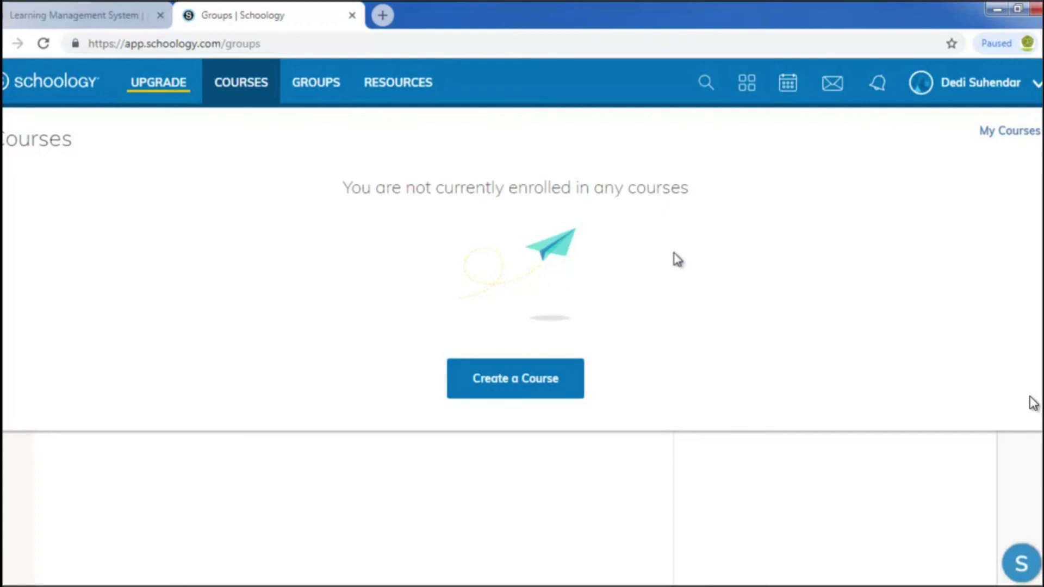
left_click(177, 95)
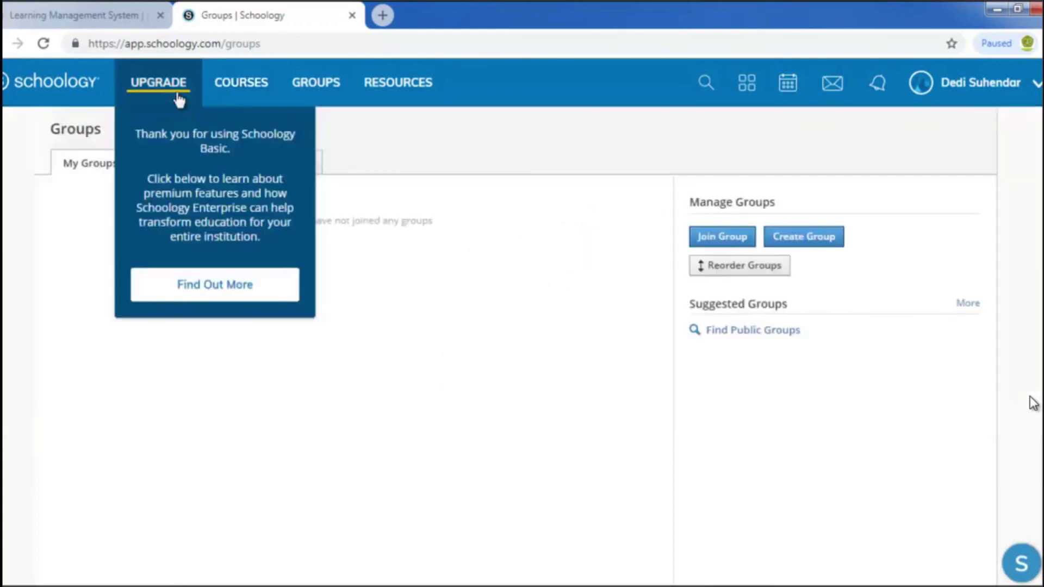